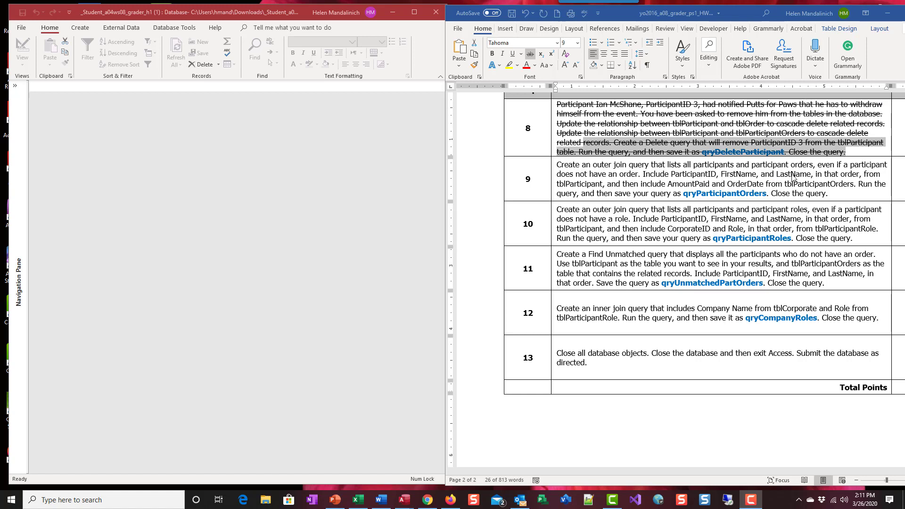
# Step: Highlight the table names tblParticipant and tblParticipantOrders in yellow in instruction 9 of the Word document
pyautogui.click(590, 184)
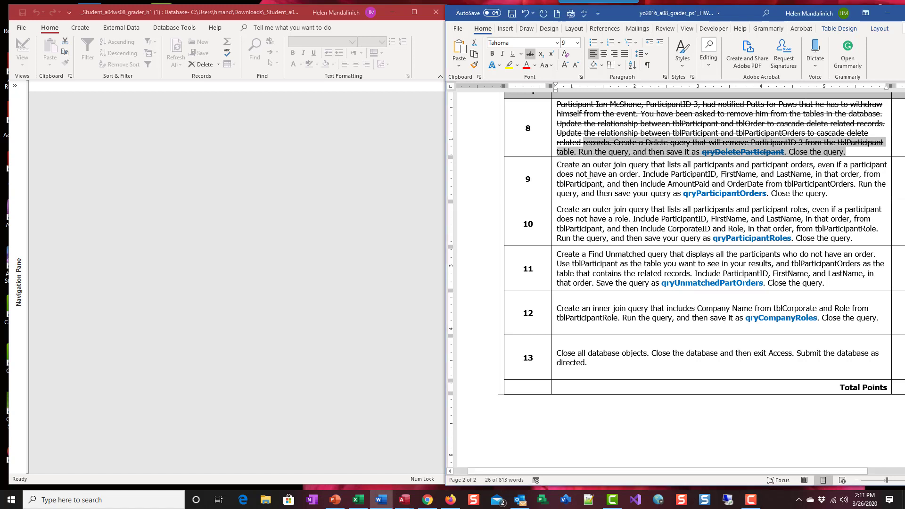
pyautogui.doubleClick(587, 183)
pyautogui.click(626, 165)
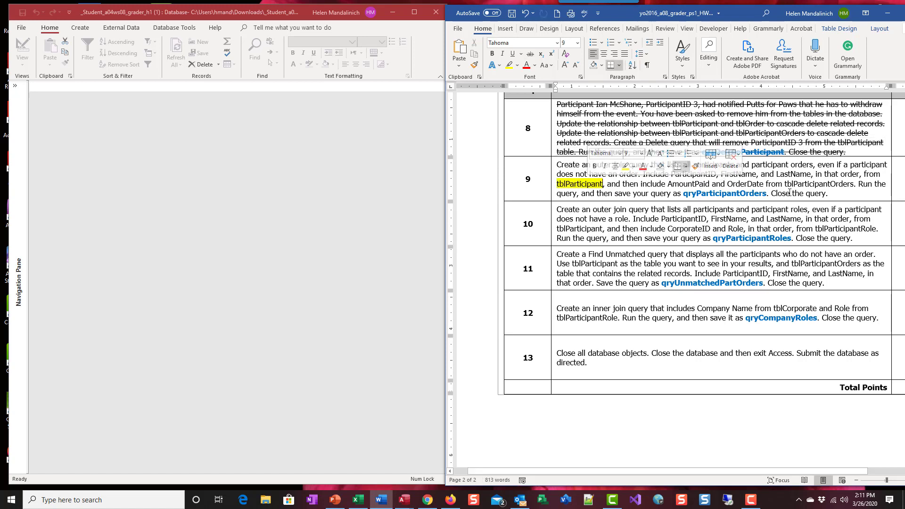
pyautogui.tripleClick(810, 185)
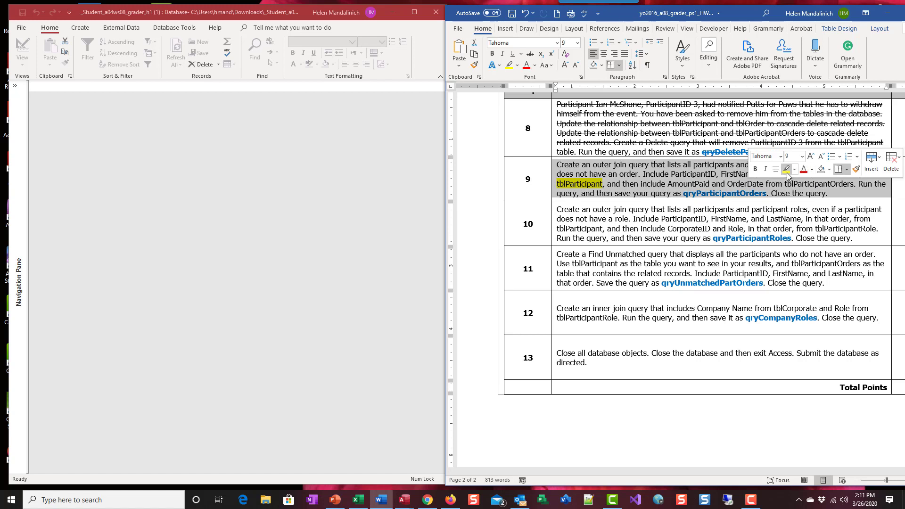
pyautogui.click(795, 192)
pyautogui.doubleClick(813, 183)
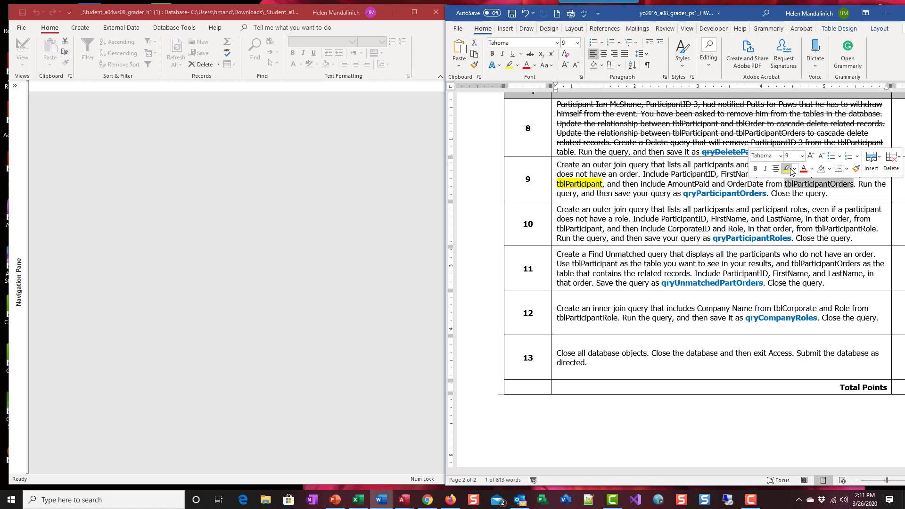
pyautogui.click(790, 168)
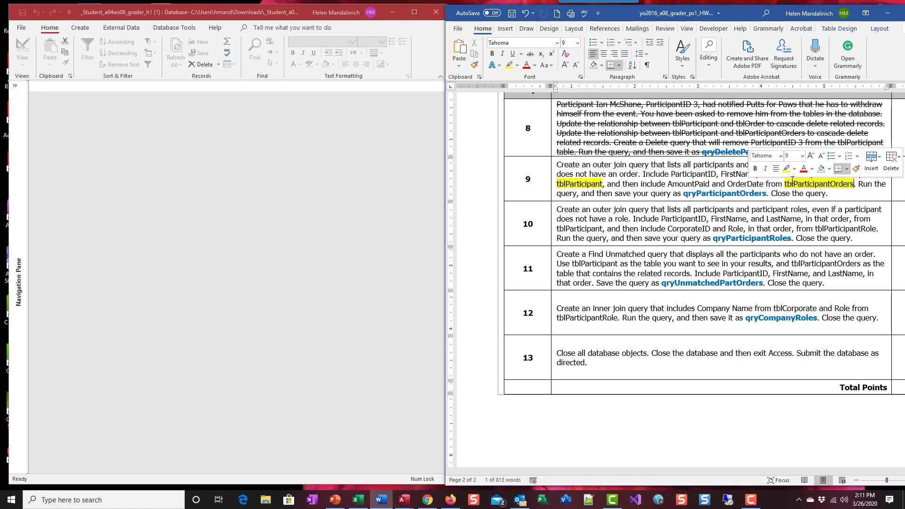
# Step: Switch to Access and start a new query in Design view containing the tables tblParticipant and tblParticipantOrders
pyautogui.click(84, 30)
pyautogui.click(87, 29)
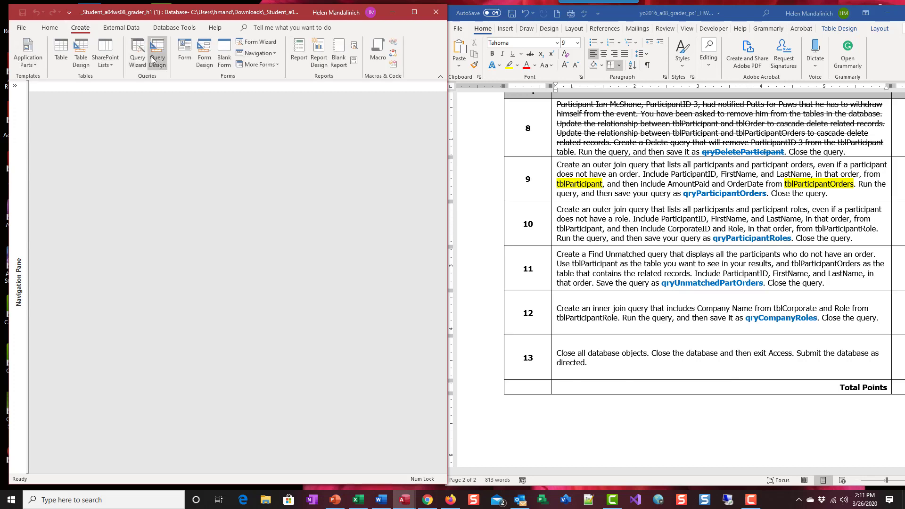
pyautogui.click(155, 54)
pyautogui.moveTo(222, 253); pyautogui.dragTo(268, 171)
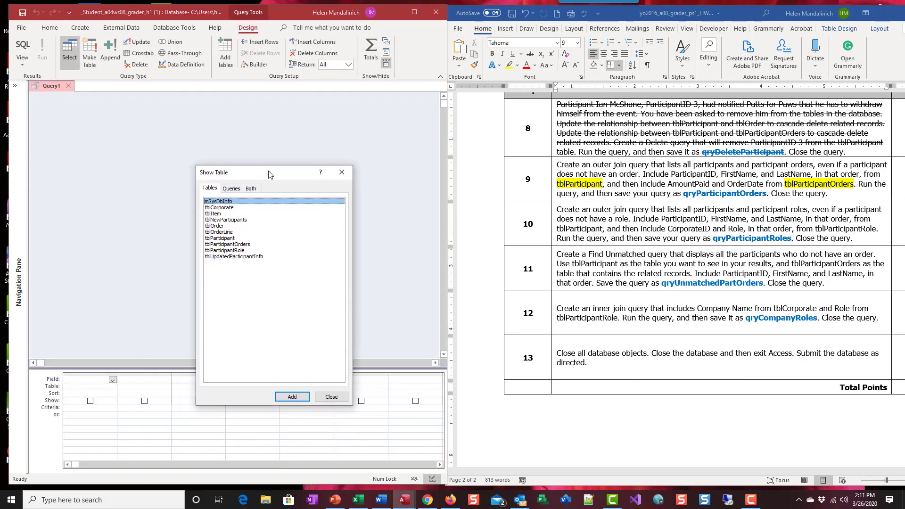
pyautogui.doubleClick(227, 238)
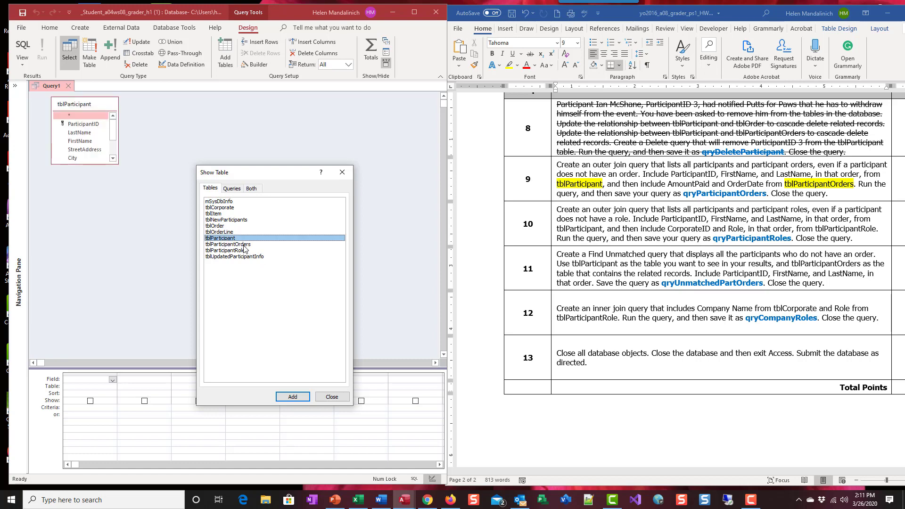
pyautogui.doubleClick(245, 245)
pyautogui.click(330, 397)
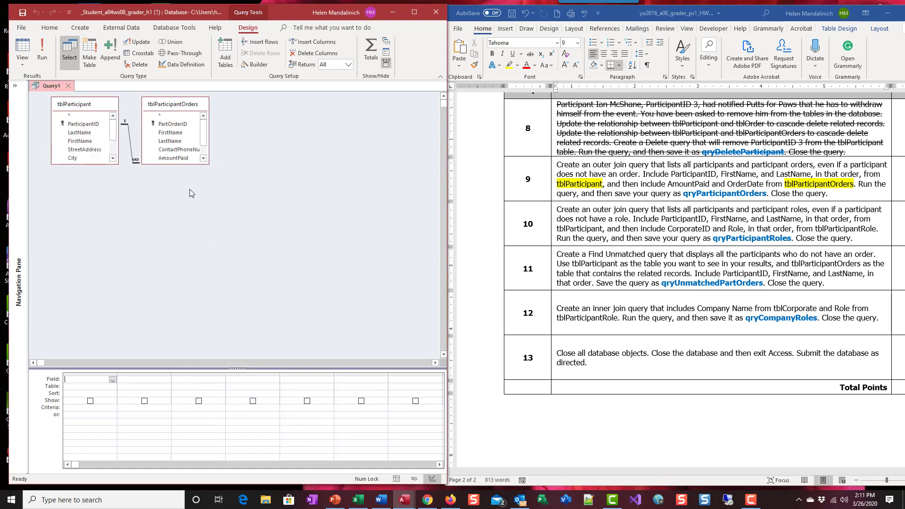
# Step: Enlarge both table field lists to show all their fields and make the query design grid taller
pyautogui.moveTo(184, 180); pyautogui.dragTo(183, 217)
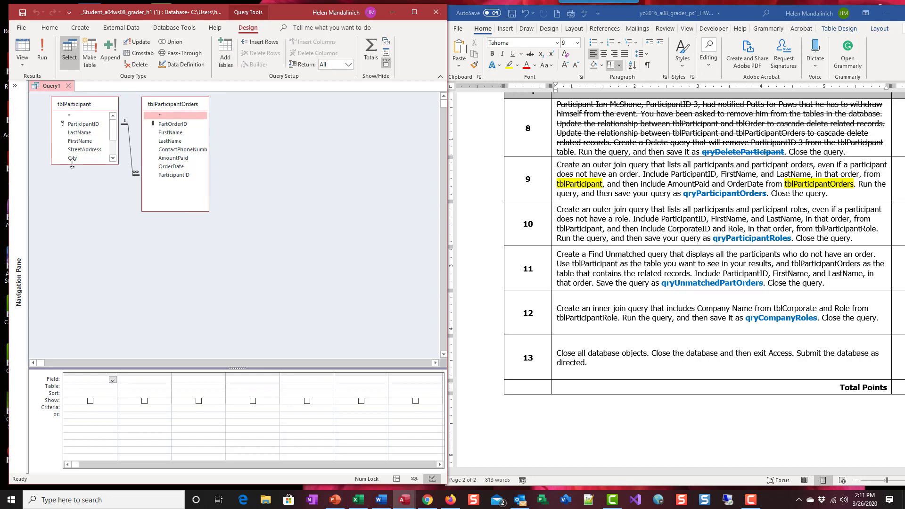
pyautogui.moveTo(79, 164); pyautogui.dragTo(90, 202)
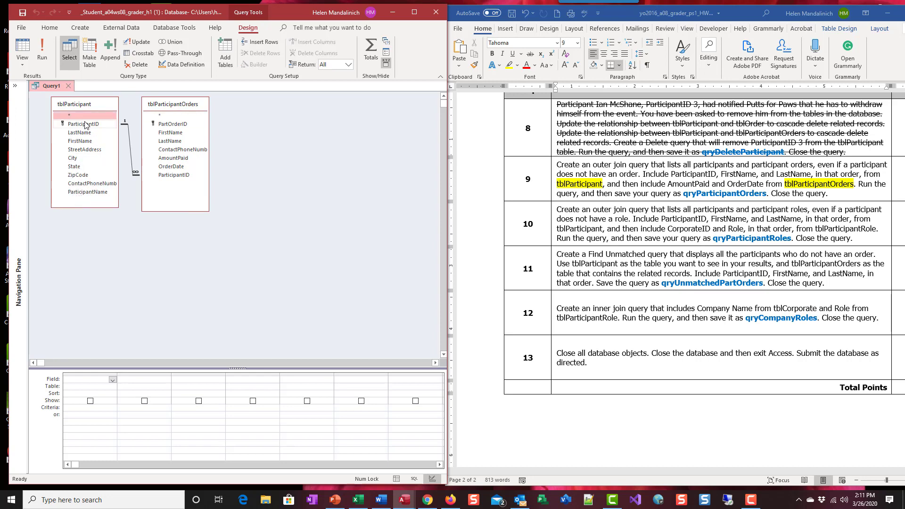
pyautogui.moveTo(199, 373); pyautogui.dragTo(240, 247)
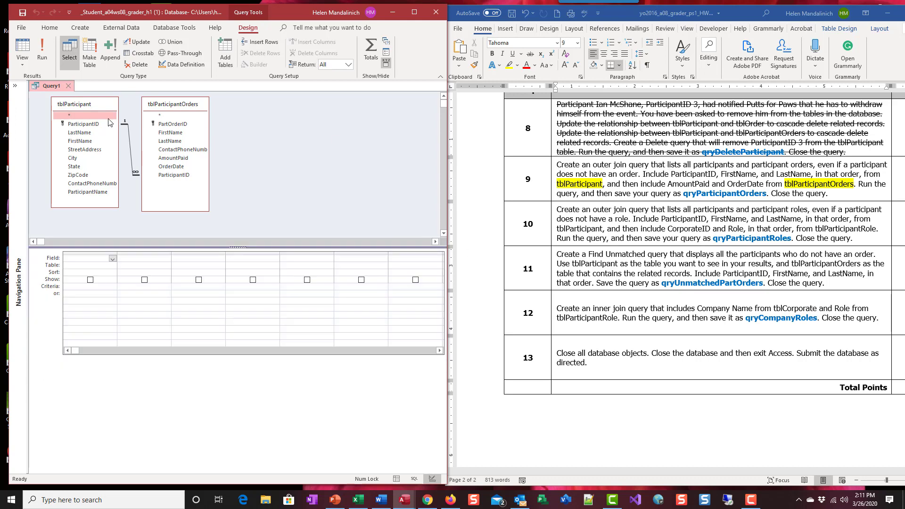
# Step: Add ParticipantID, FirstName and LastName from tblParticipant, plus AmountPaid and OrderDate from tblParticipantOrders, to the query in that order
pyautogui.doubleClick(83, 124)
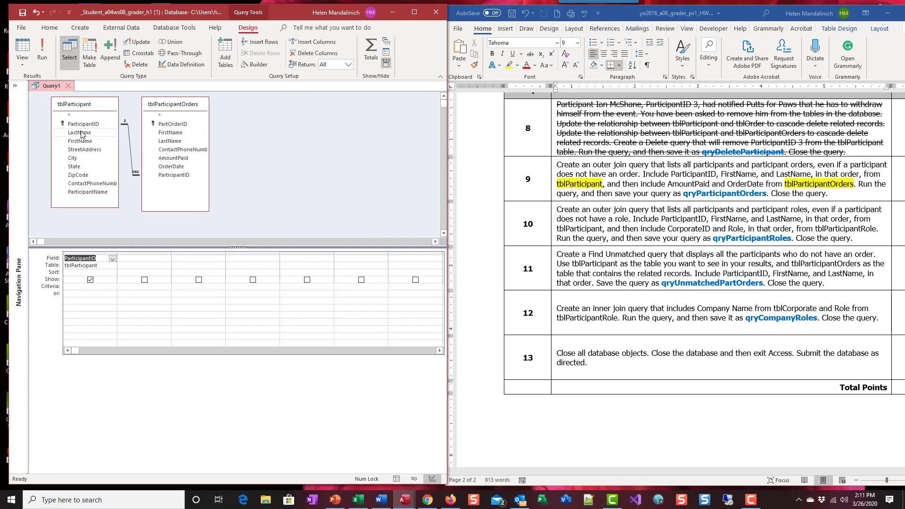
pyautogui.doubleClick(79, 141)
pyautogui.doubleClick(80, 132)
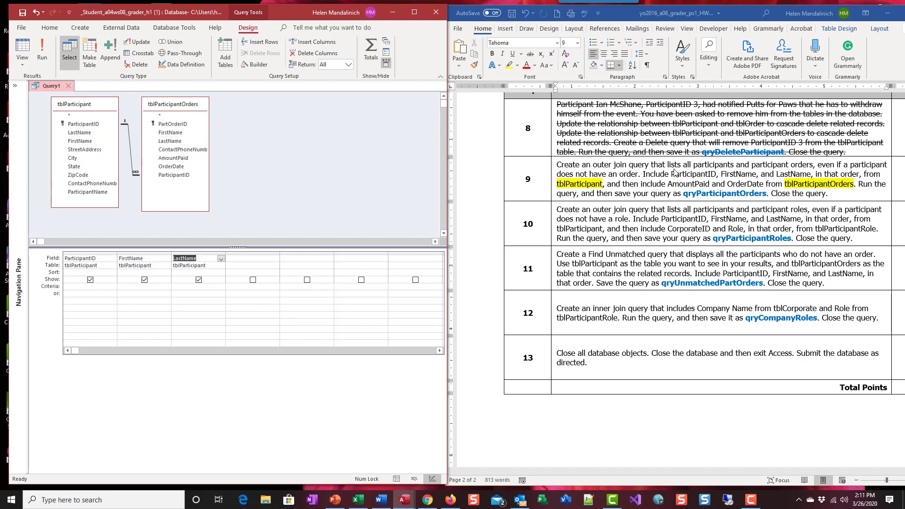
pyautogui.doubleClick(183, 158)
pyautogui.doubleClick(184, 168)
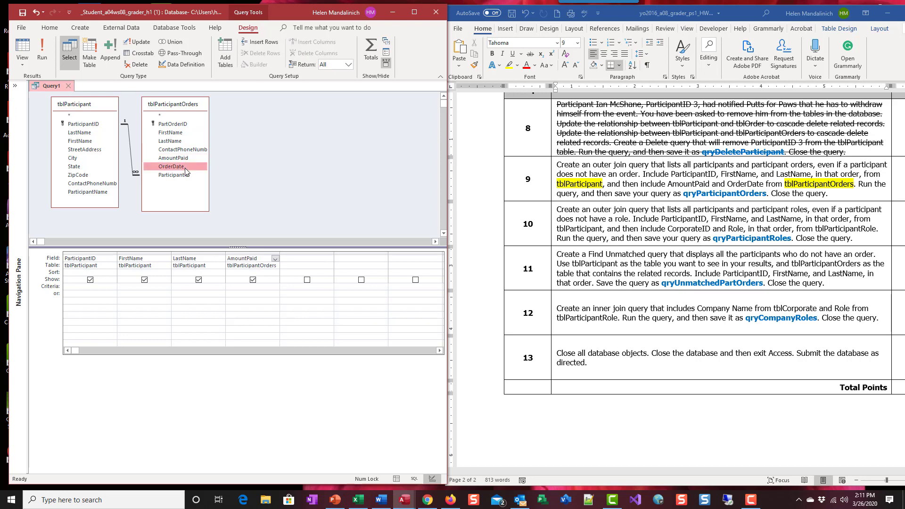
# Step: Run the query, return to its design, and compare its results with the records in the tblParticipant table
pyautogui.click(41, 52)
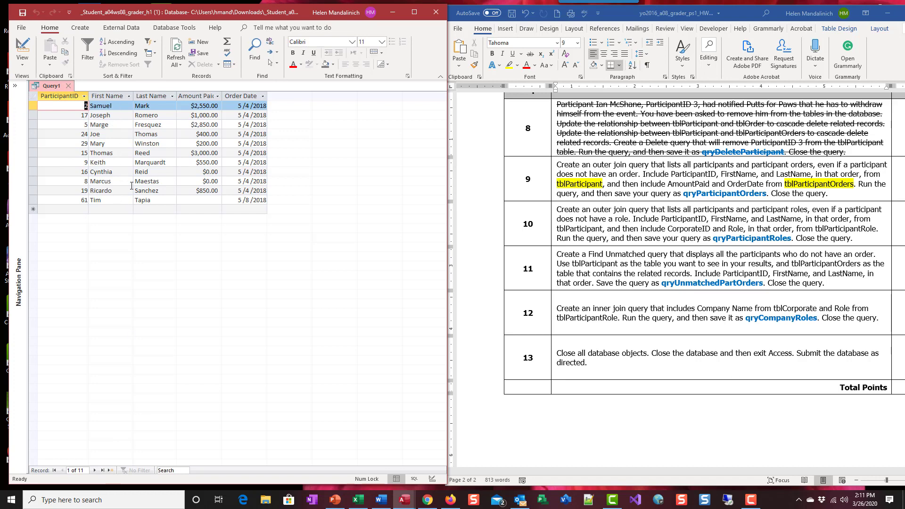
pyautogui.click(22, 47)
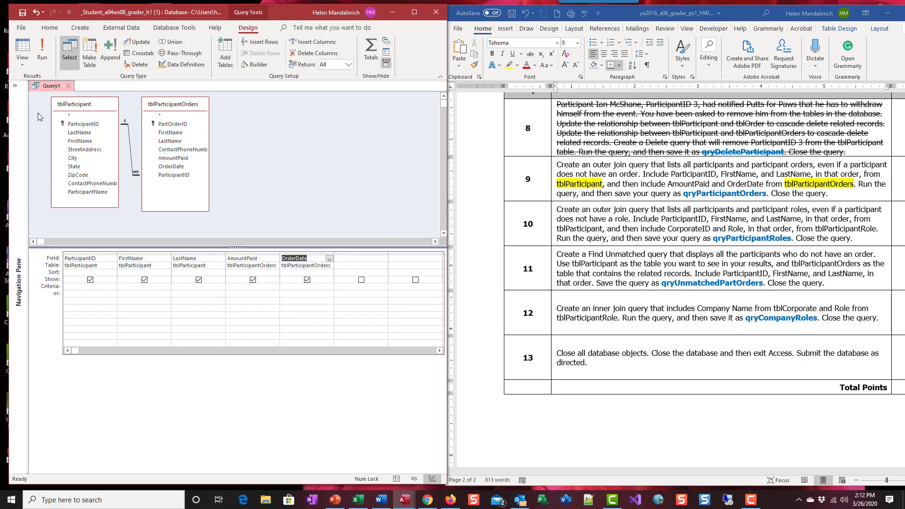
pyautogui.click(25, 92)
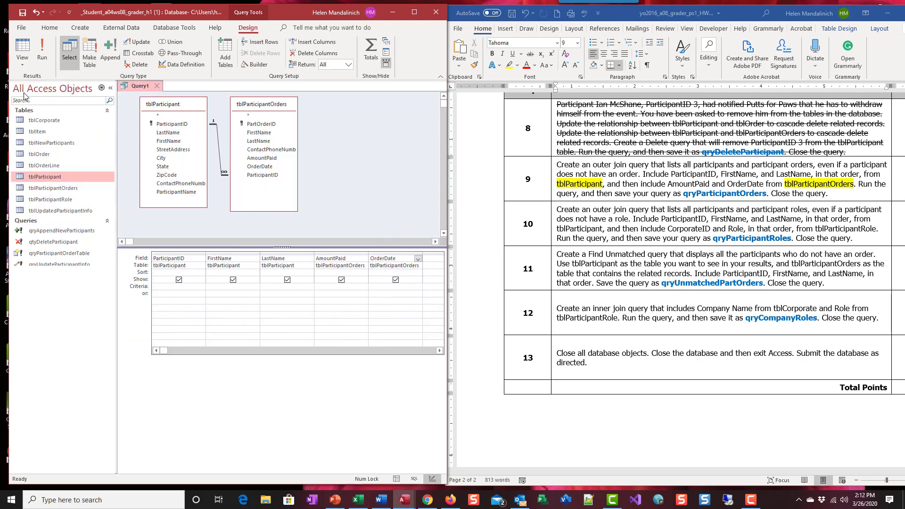
pyautogui.doubleClick(43, 176)
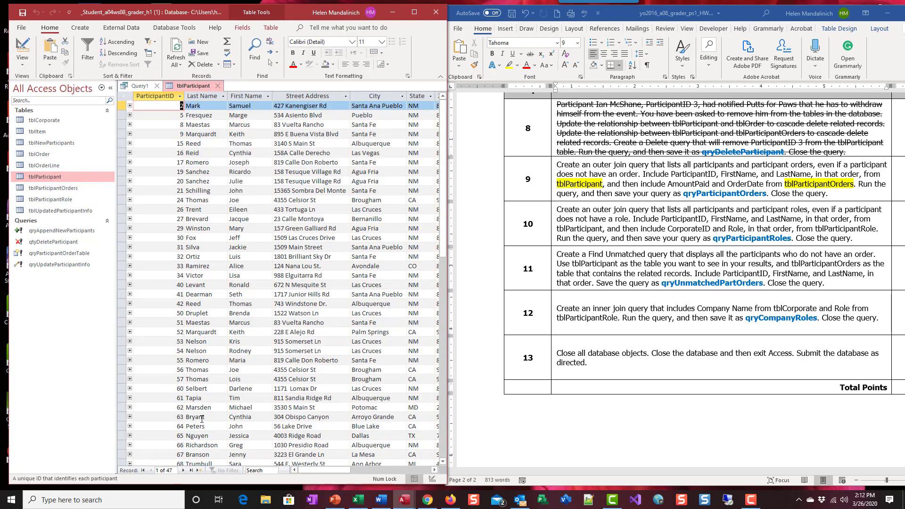
pyautogui.click(217, 85)
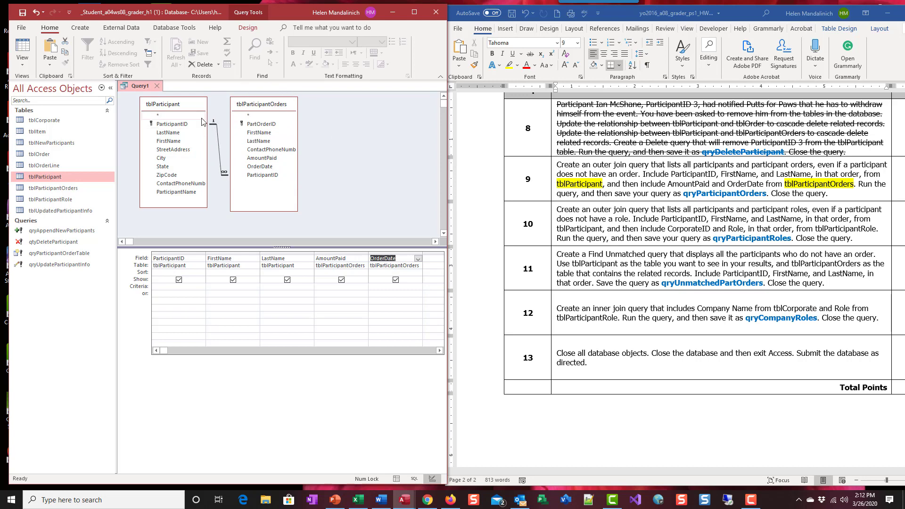
pyautogui.doubleClick(218, 145)
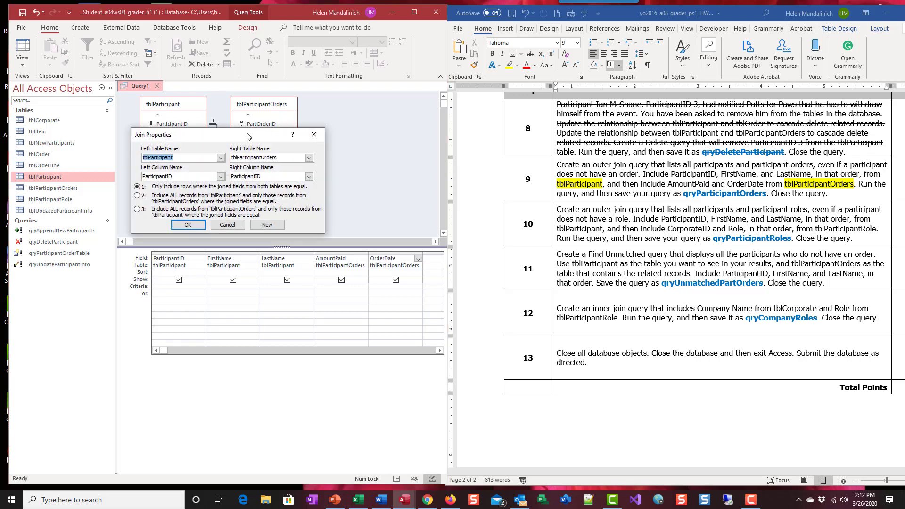
pyautogui.moveTo(297, 138); pyautogui.dragTo(411, 119)
pyautogui.click(342, 206)
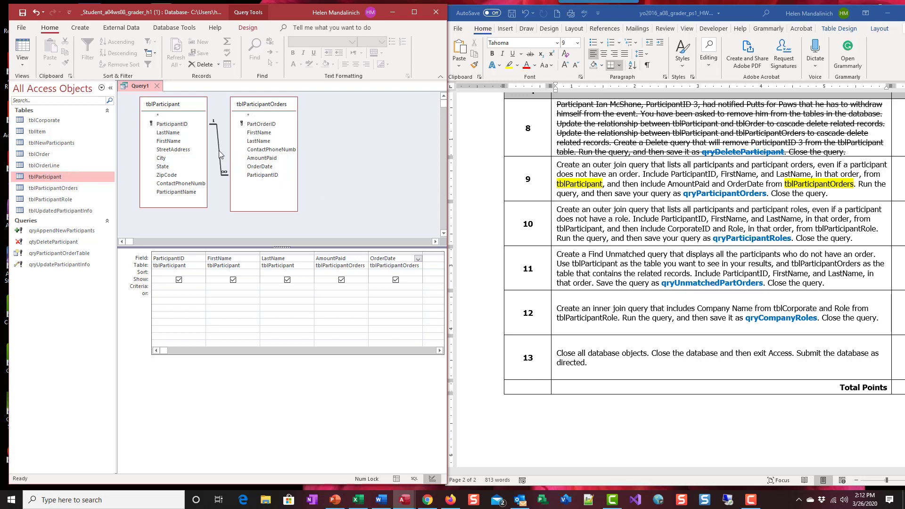
# Step: Change the join to include all records from tblParticipant and only the tblParticipantOrders records where the joined fields are equal
pyautogui.doubleClick(219, 153)
pyautogui.moveTo(123, 146); pyautogui.dragTo(266, 129)
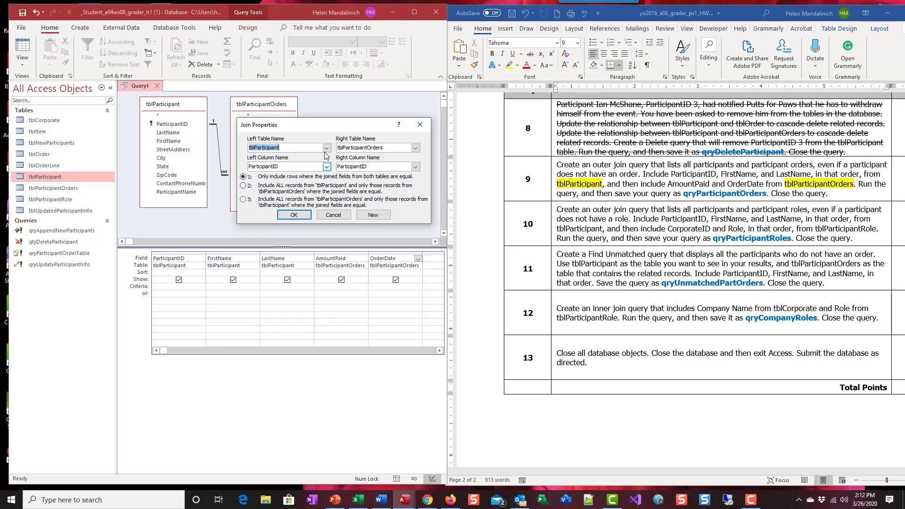
pyautogui.moveTo(349, 125); pyautogui.dragTo(265, 232)
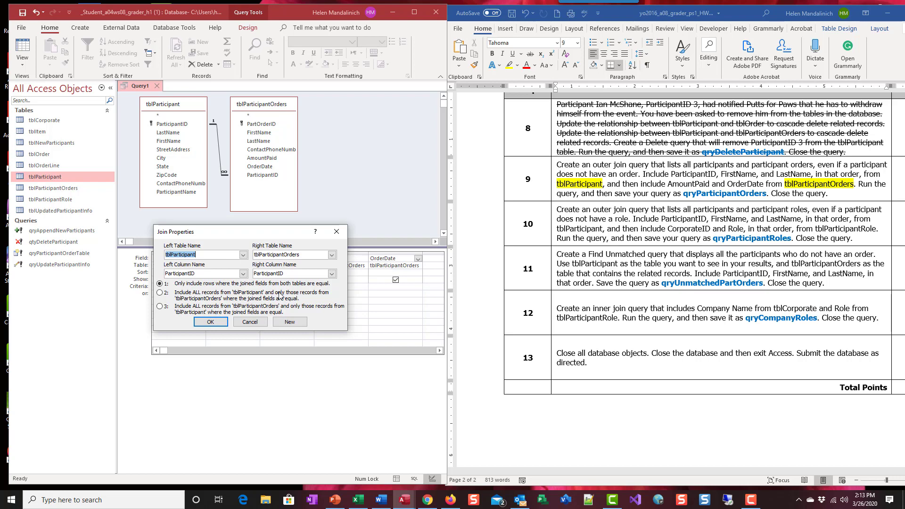
pyautogui.click(161, 294)
pyautogui.click(211, 322)
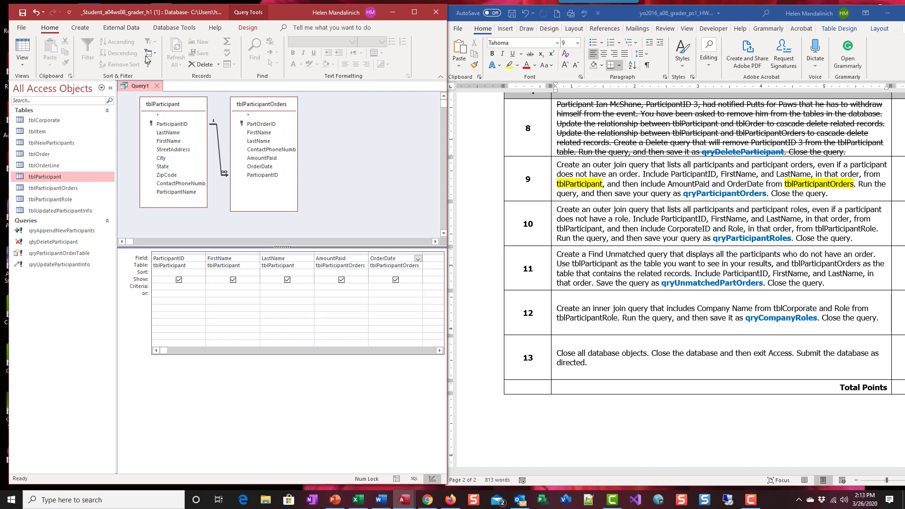
# Step: Display the query's records and save the query as qryParticipantOrders
pyautogui.click(21, 45)
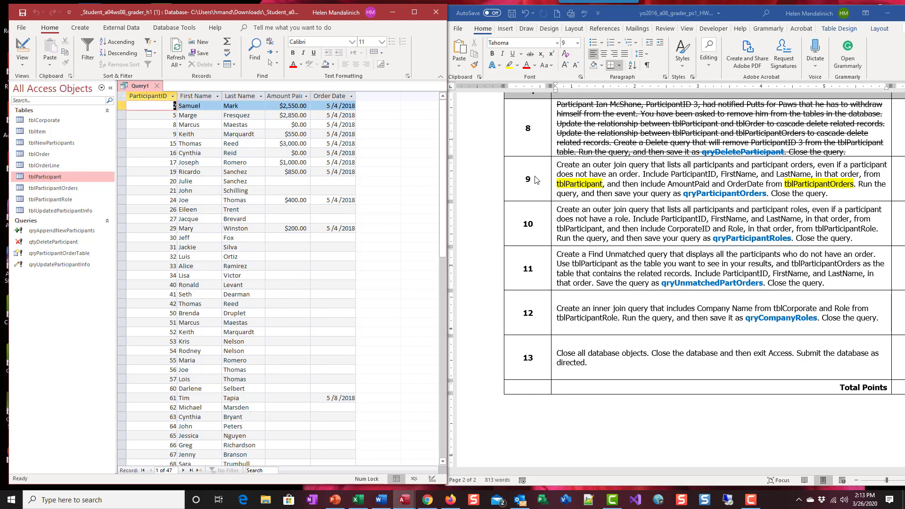
pyautogui.click(22, 12)
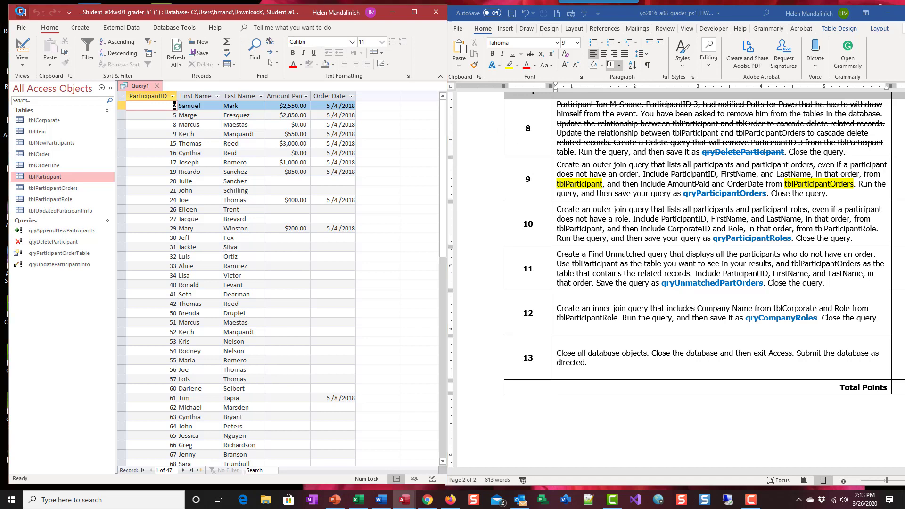
pyautogui.write('qry')
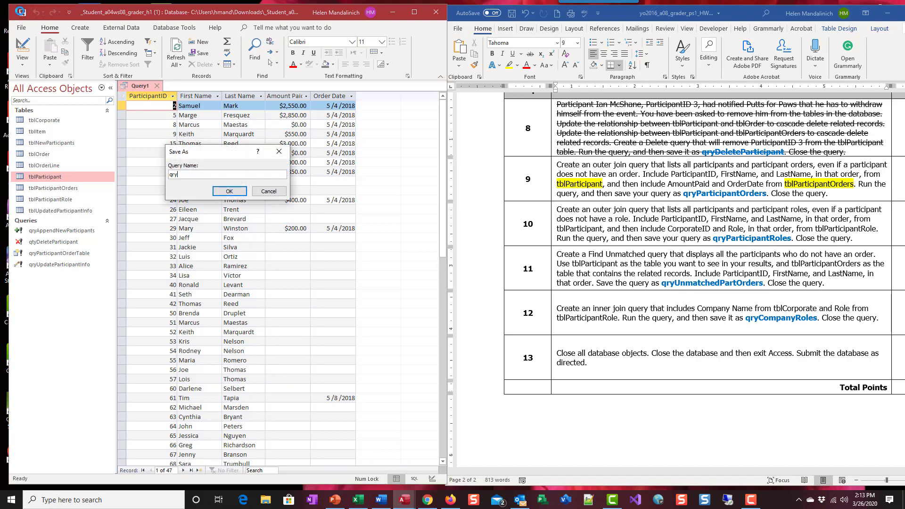
pyautogui.write('ParticipantOrders')
pyautogui.press('Return')
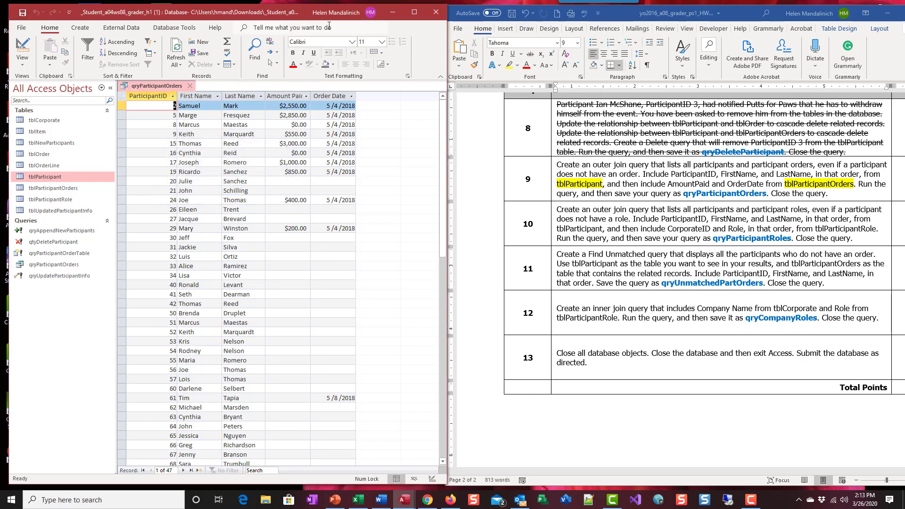
# Step: Strike through the completed instruction 9 in the Word document and close the qryParticipantOrders query in Access
pyautogui.moveTo(827, 193); pyautogui.dragTo(524, 179)
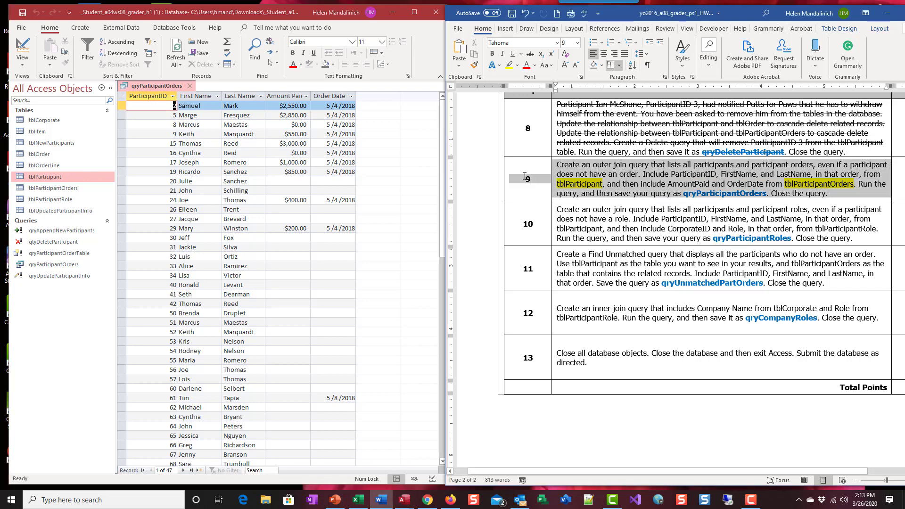
pyautogui.click(530, 54)
pyautogui.scroll(-2, 575, 144)
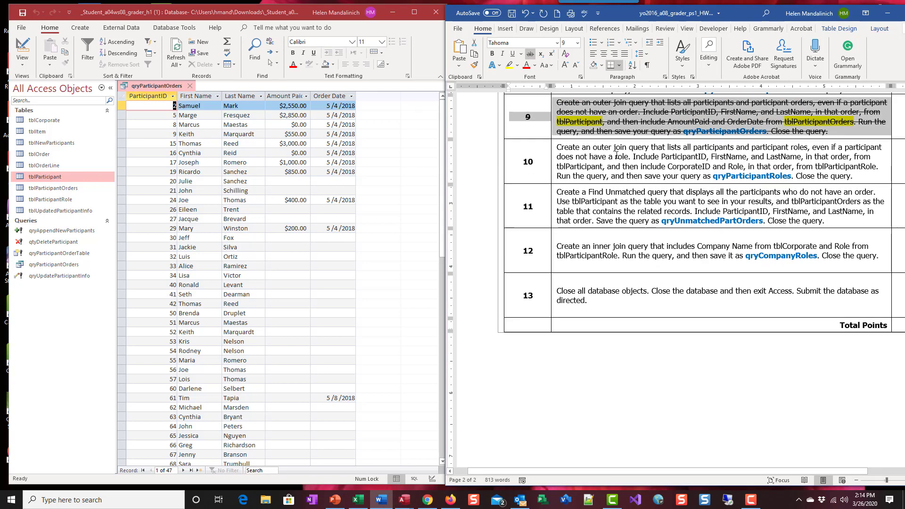
pyautogui.click(190, 85)
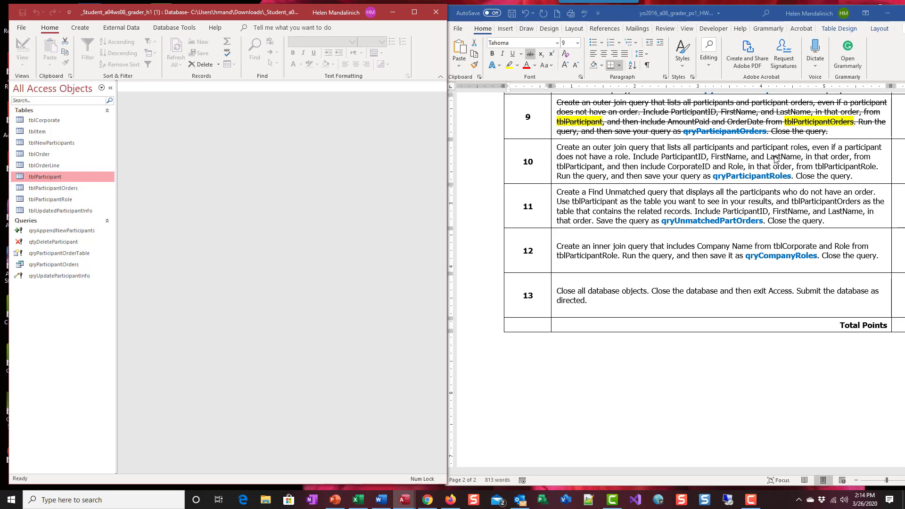
# Step: Highlight the table names tblParticipant and tblParticipantRole in yellow in instruction 10 of the Word document
pyautogui.doubleClick(586, 169)
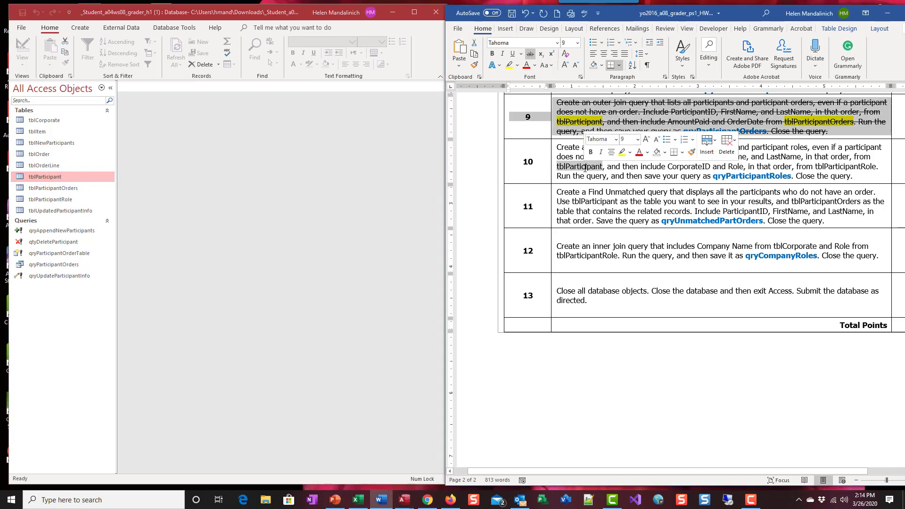
pyautogui.click(621, 151)
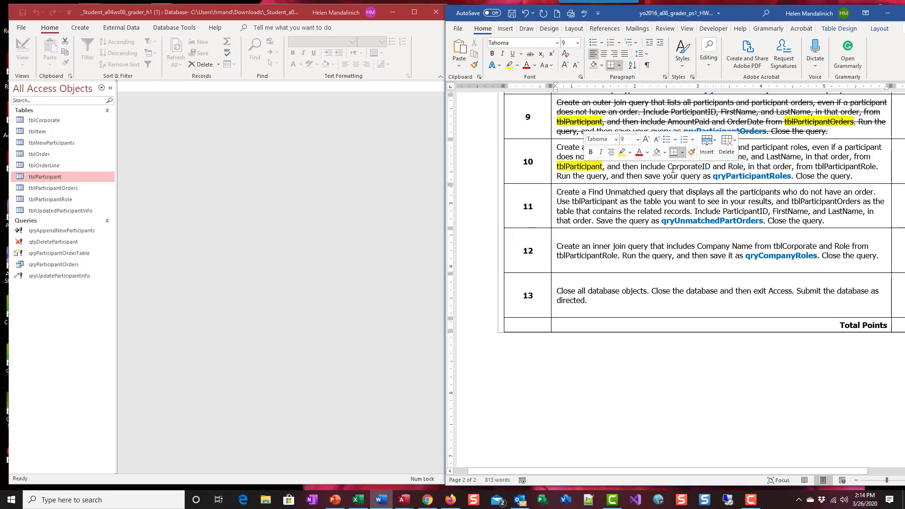
pyautogui.doubleClick(841, 167)
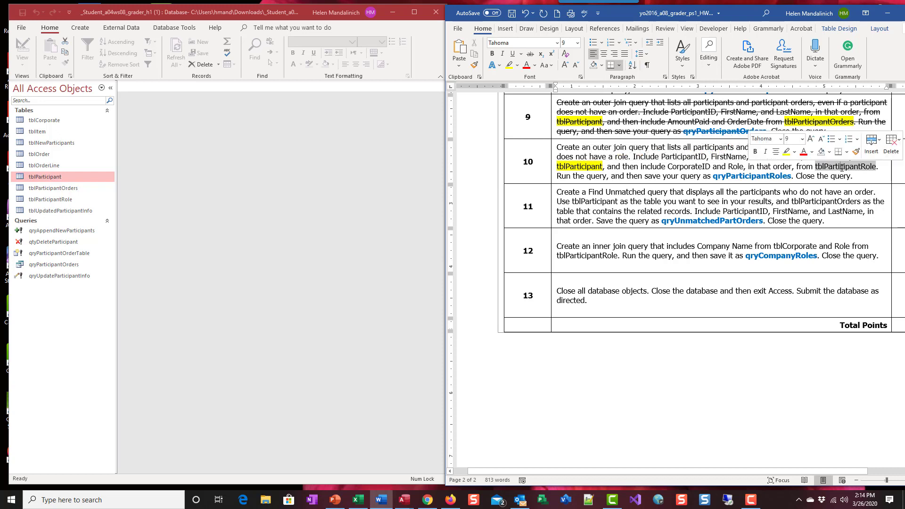
pyautogui.click(786, 152)
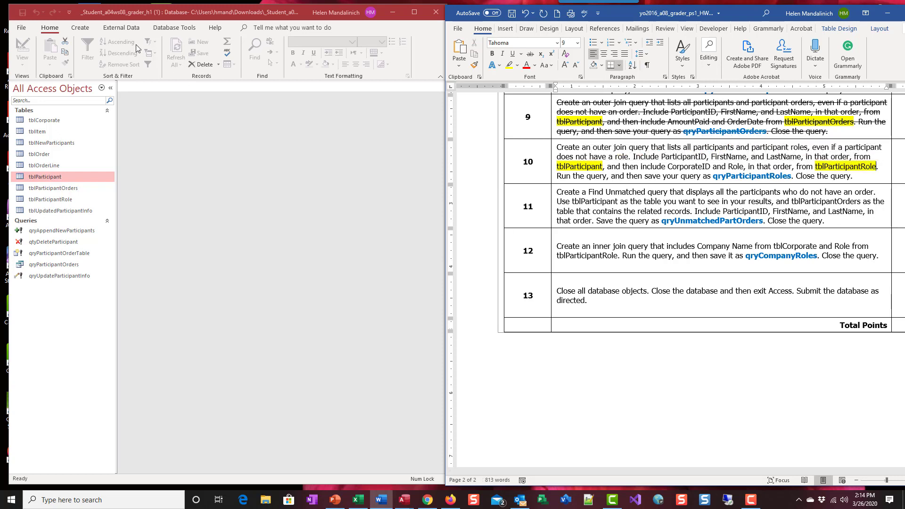
# Step: Switch to Access and start a new query in Design view containing the tblParticipant and tblParticipantRole tables
pyautogui.click(86, 31)
pyautogui.click(87, 30)
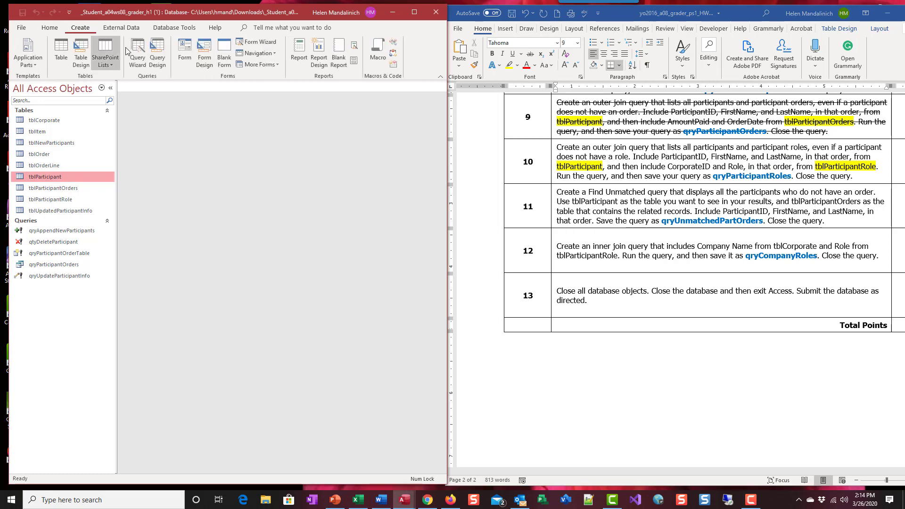
pyautogui.click(159, 59)
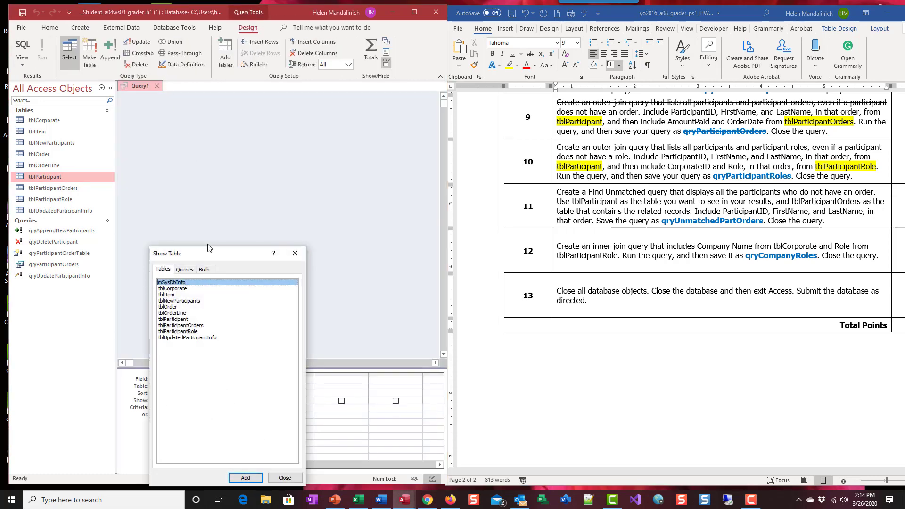
pyautogui.moveTo(229, 252); pyautogui.dragTo(296, 129)
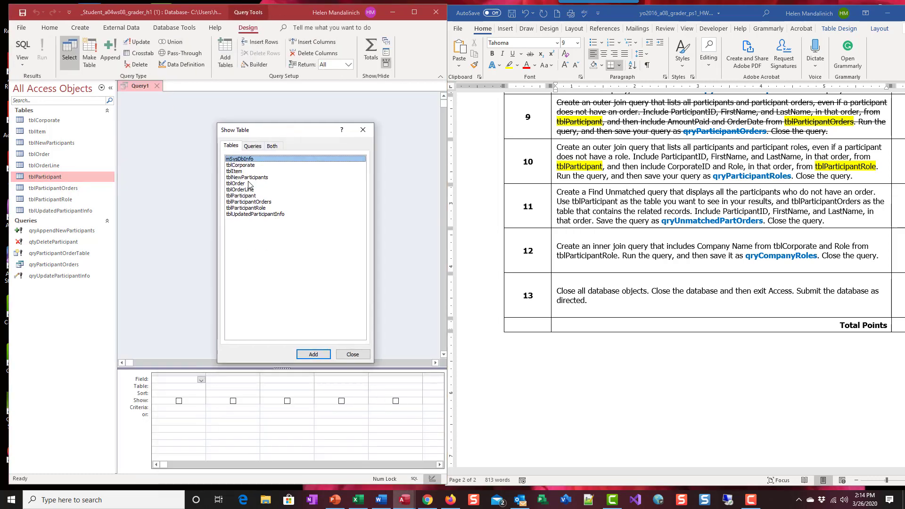
pyautogui.doubleClick(249, 195)
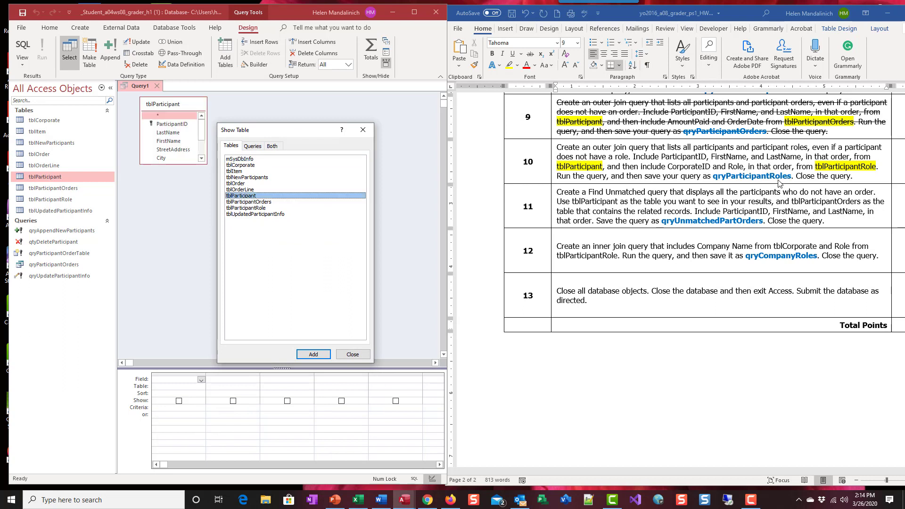
pyautogui.doubleClick(252, 208)
pyautogui.click(339, 353)
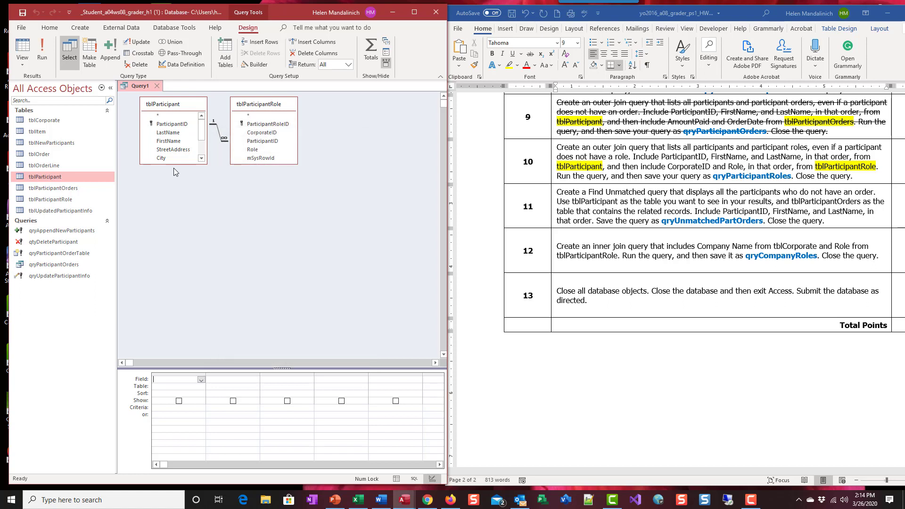
# Step: Lengthen both table field lists to show all their fields and enlarge the query design grid area
pyautogui.moveTo(172, 164); pyautogui.dragTo(173, 204)
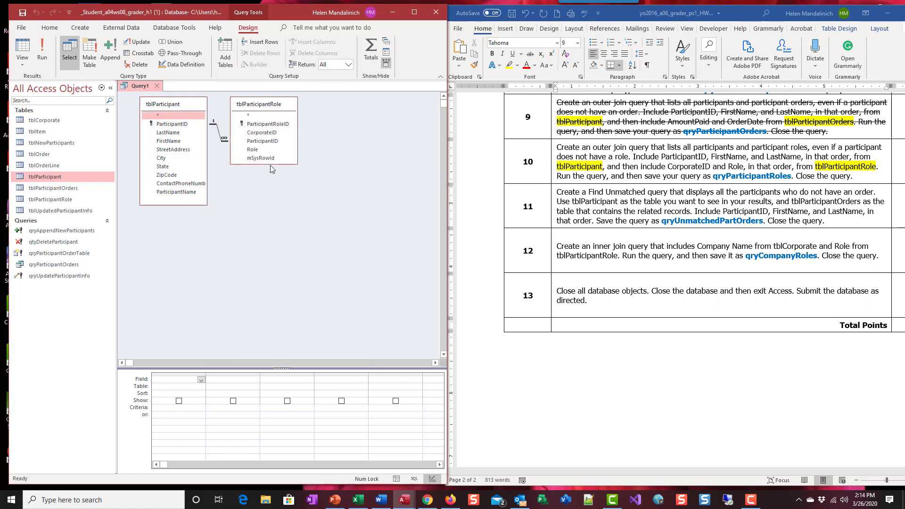
pyautogui.moveTo(270, 165); pyautogui.dragTo(269, 206)
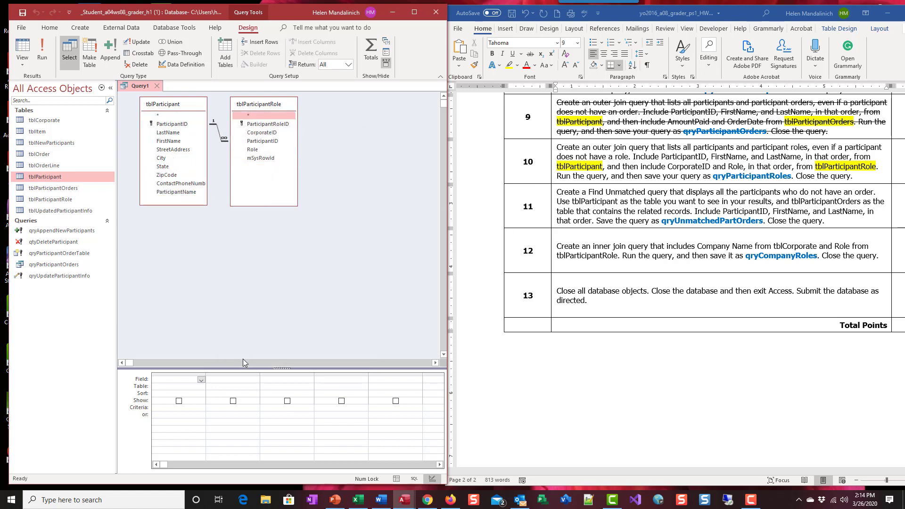
pyautogui.moveTo(241, 367); pyautogui.dragTo(249, 236)
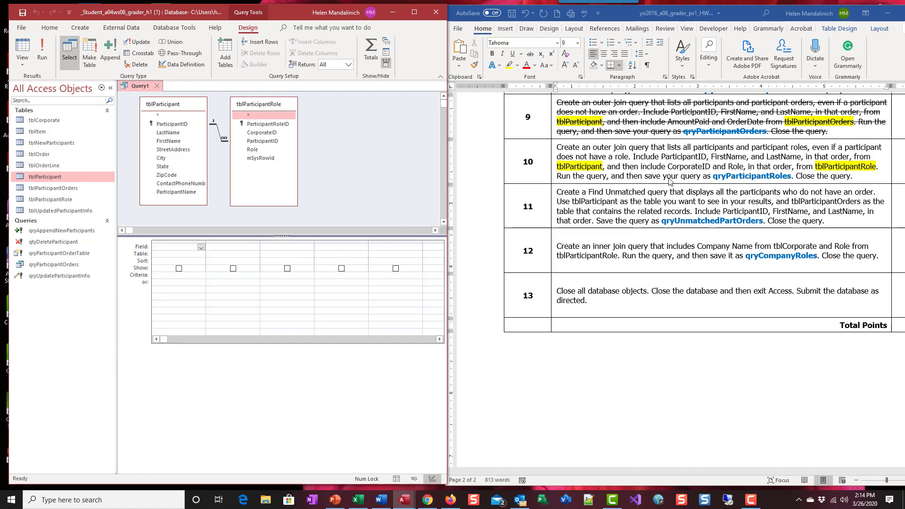
# Step: Add ParticipantID, FirstName and LastName from tblParticipant to the query, followed by CorporateID and Role from tblParticipantRole
pyautogui.click(166, 125)
pyautogui.doubleClick(166, 125)
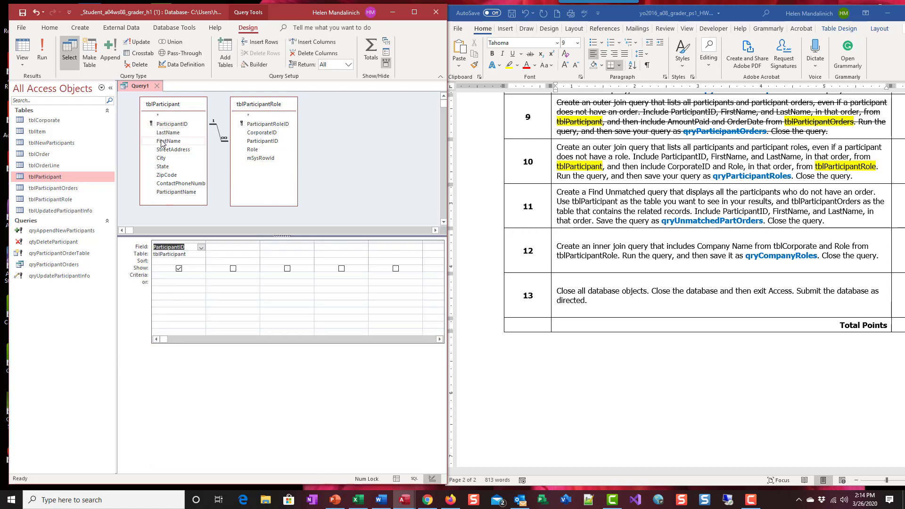
pyautogui.doubleClick(162, 141)
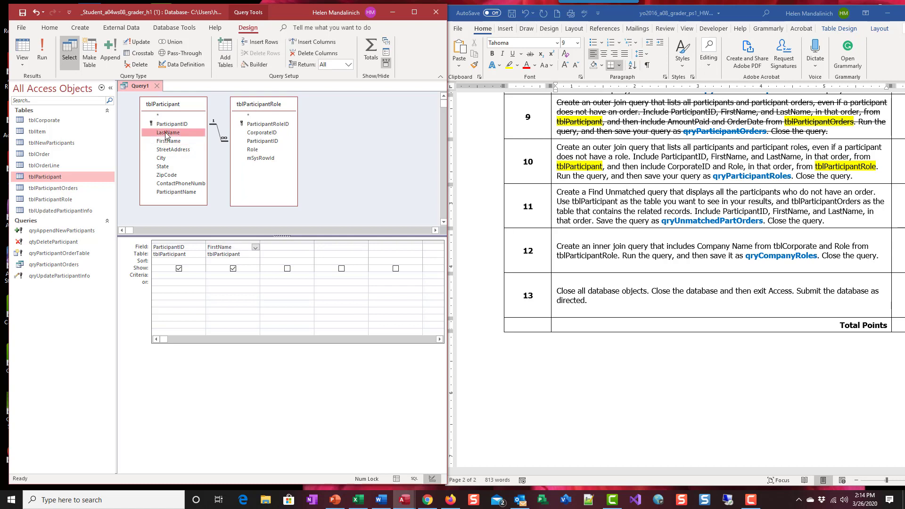
pyautogui.doubleClick(166, 133)
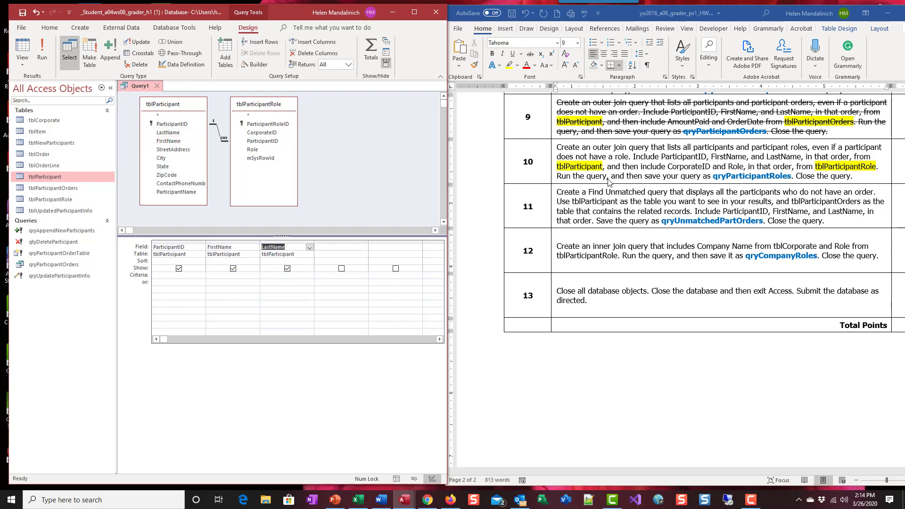
pyautogui.doubleClick(288, 136)
pyautogui.doubleClick(272, 150)
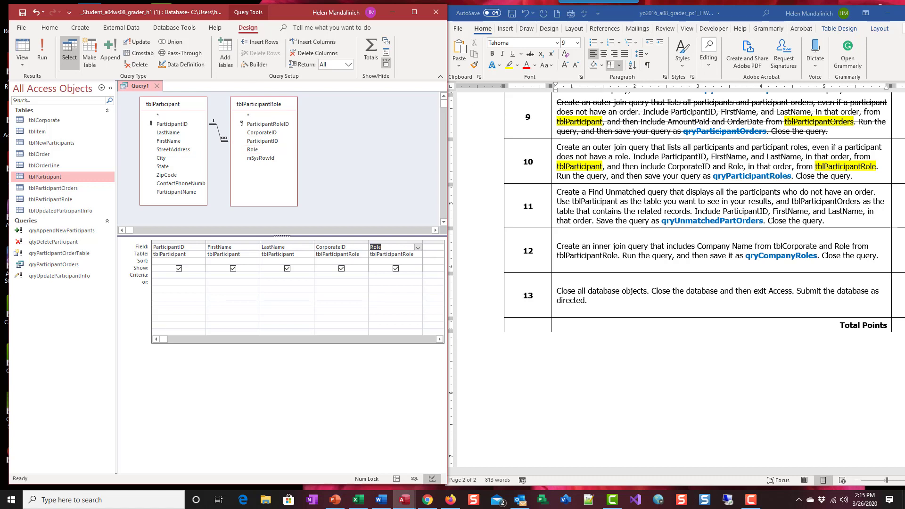
# Step: Run the query to examine its records with the current join and return to its design
pyautogui.press('F9')
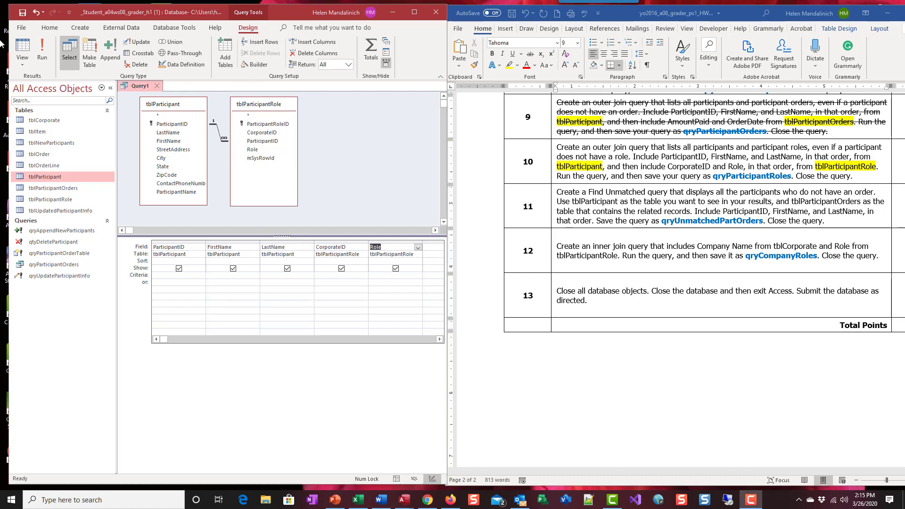
pyautogui.click(42, 47)
pyautogui.click(42, 47)
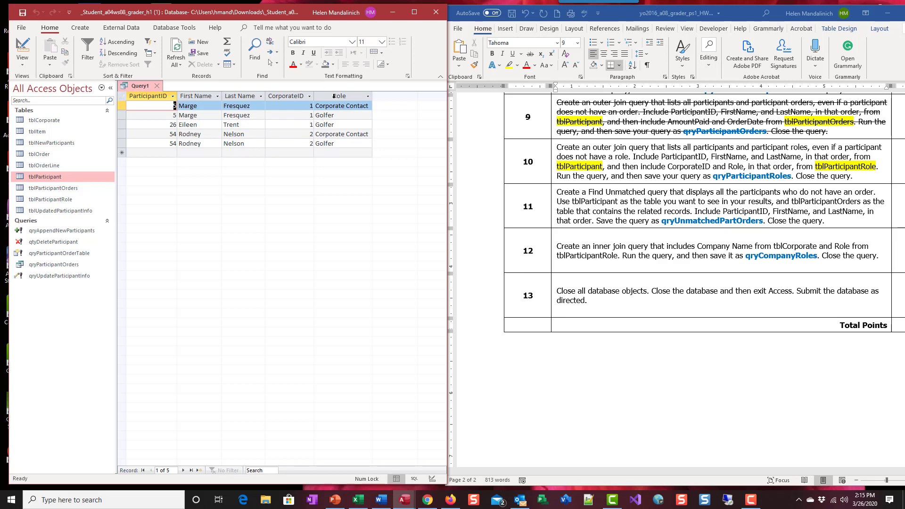
pyautogui.click(21, 47)
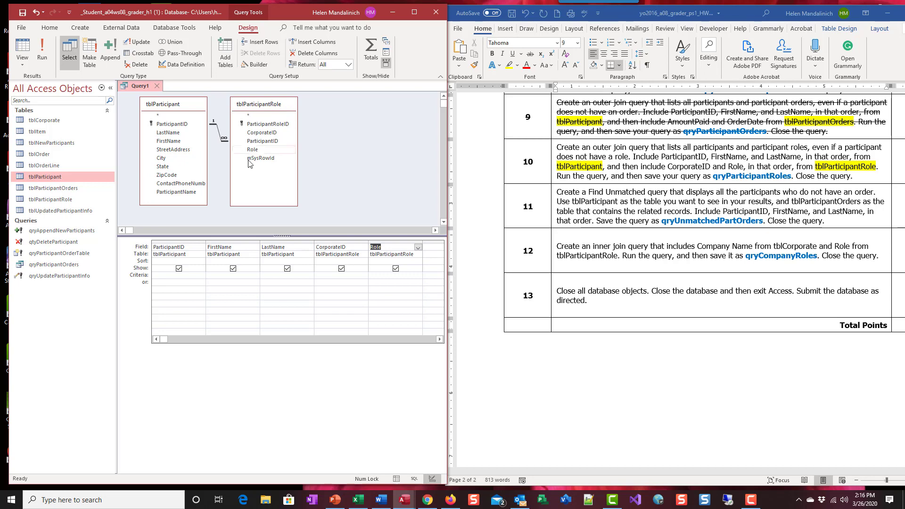
# Step: Change the join to include all tblParticipant records and only the tblParticipantRole records where the joined fields are equal, and run the query
pyautogui.doubleClick(219, 134)
pyautogui.moveTo(294, 163); pyautogui.dragTo(354, 165)
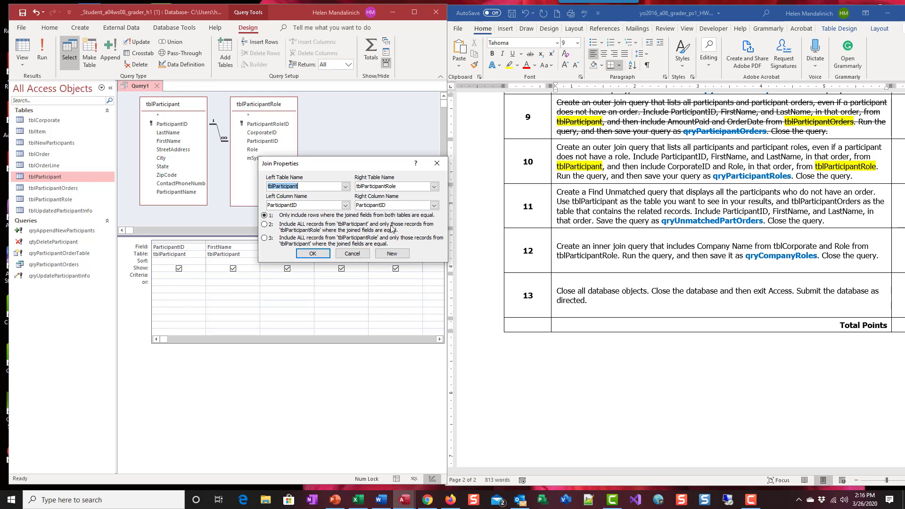
pyautogui.click(264, 225)
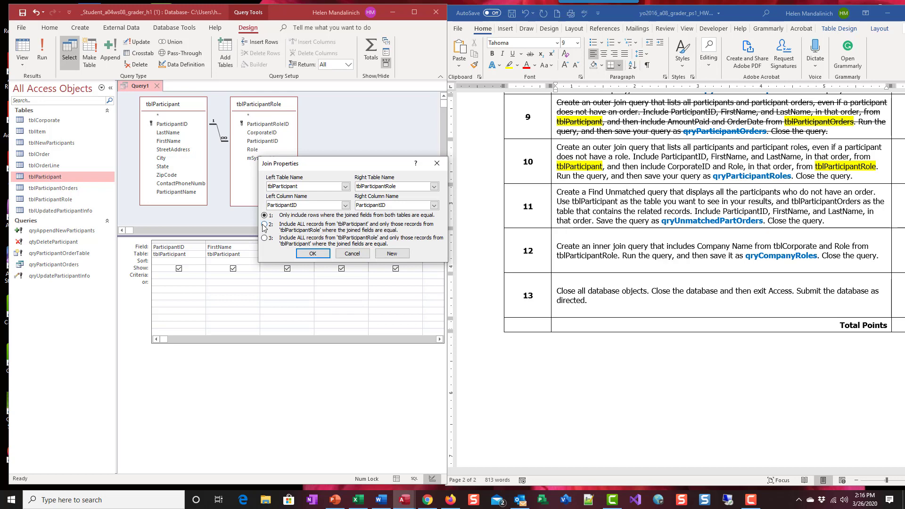
pyautogui.click(313, 254)
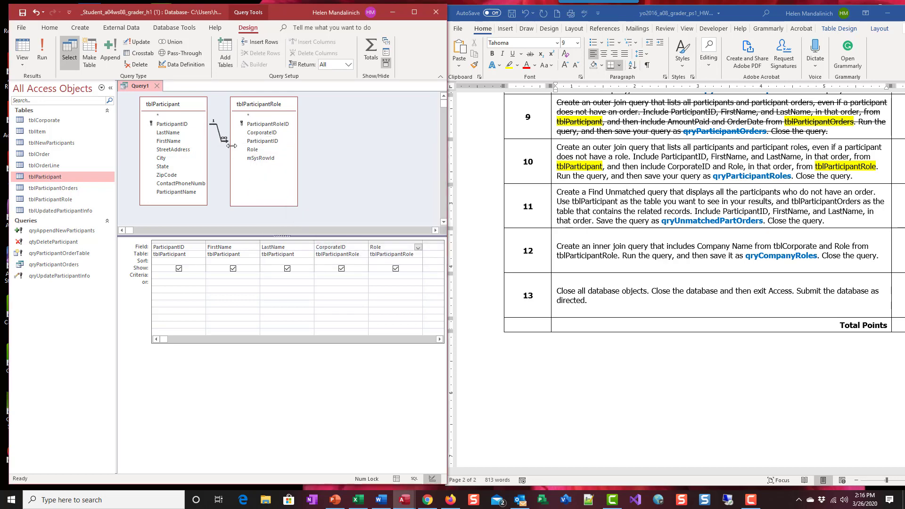
pyautogui.click(42, 51)
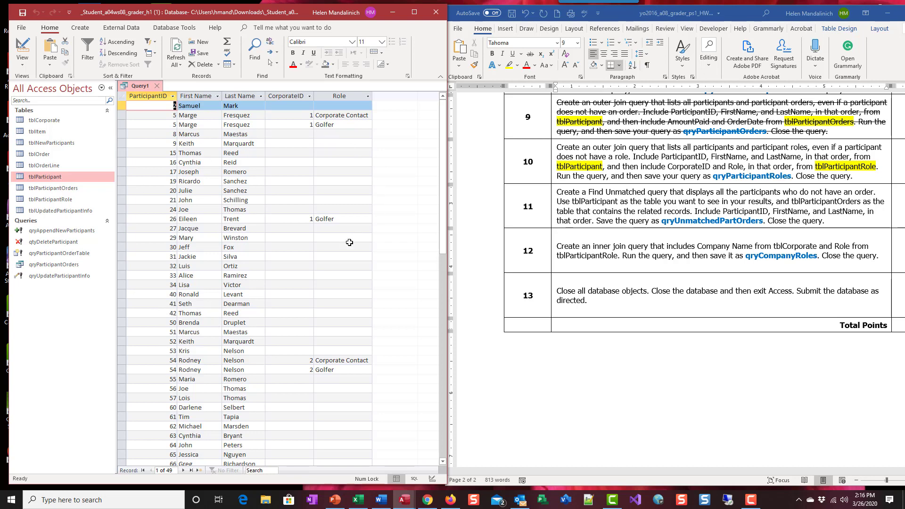
# Step: Save the query as qryParticipantRoles and close it
pyautogui.click(22, 13)
pyautogui.write('qry')
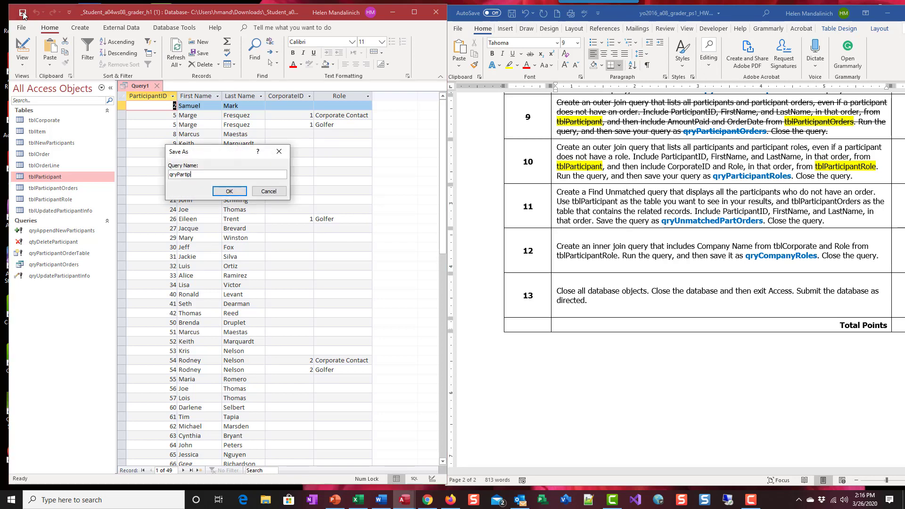
pyautogui.write('Partiicp')
pyautogui.press('BackSpace')
pyautogui.press('BackSpace')
pyautogui.press('BackSpace')
pyautogui.press('Return')
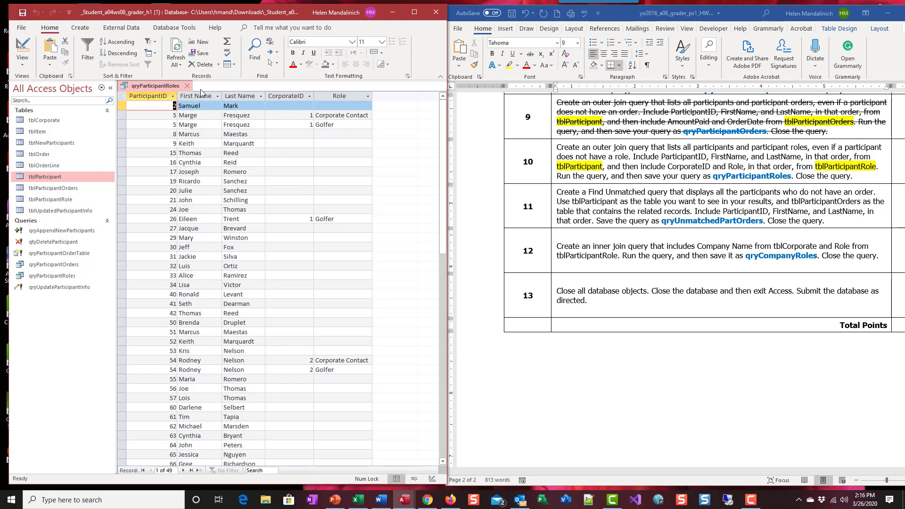
pyautogui.click(187, 86)
# Step: Strike through the completed instruction 10, including its number, in the Word document
pyautogui.click(842, 175)
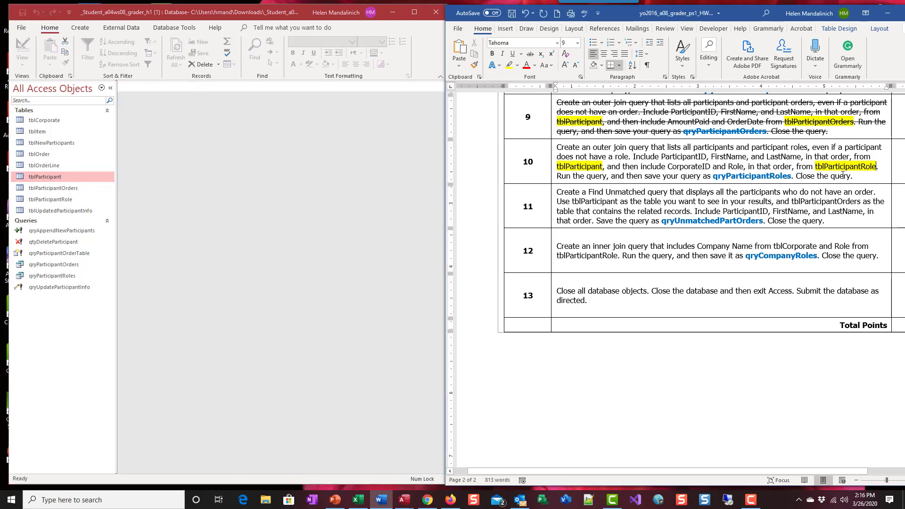
pyautogui.moveTo(855, 178); pyautogui.dragTo(538, 153)
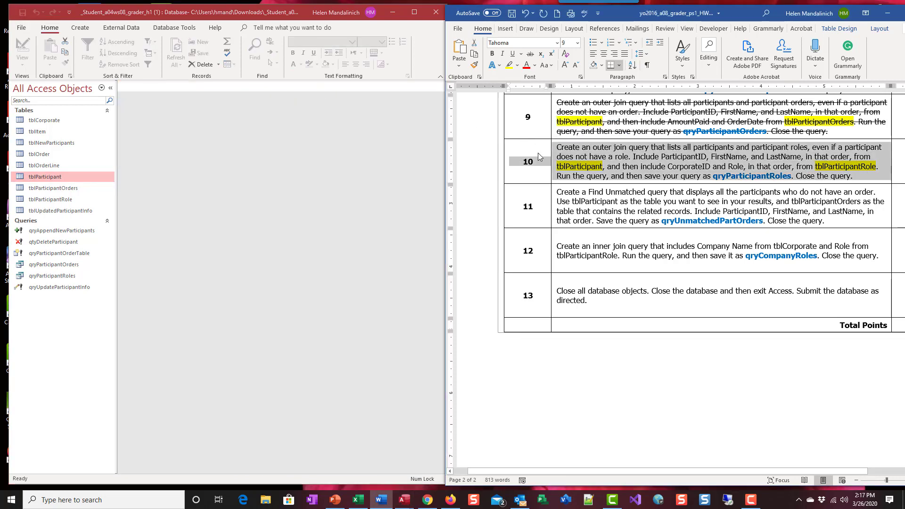
pyautogui.click(538, 153)
pyautogui.moveTo(867, 180); pyautogui.dragTo(523, 127)
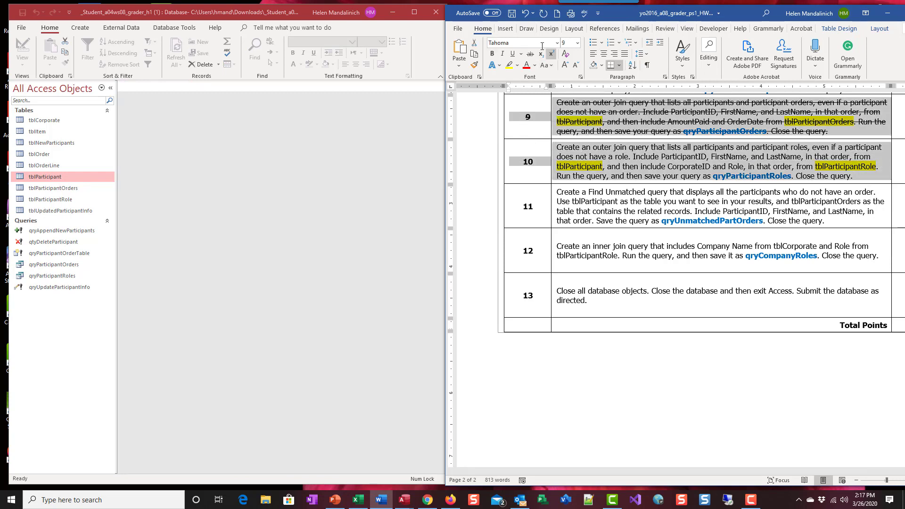
pyautogui.click(530, 53)
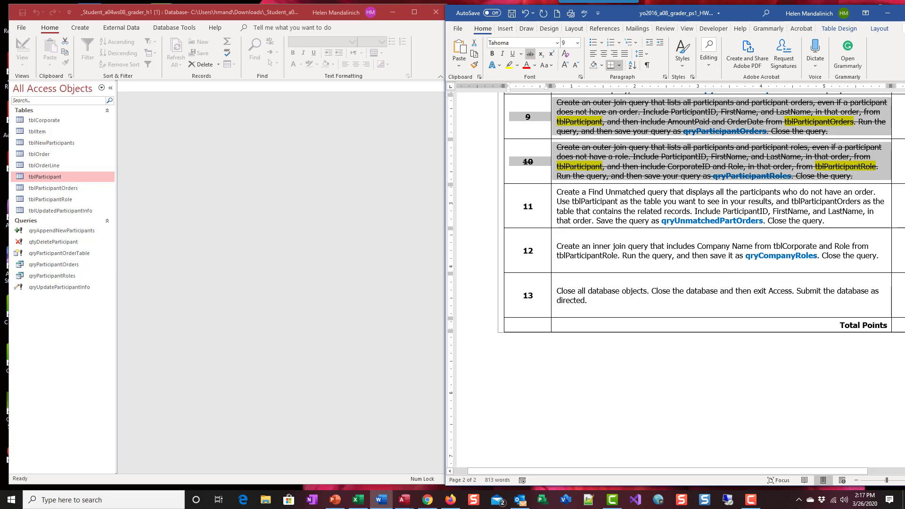
pyautogui.click(634, 221)
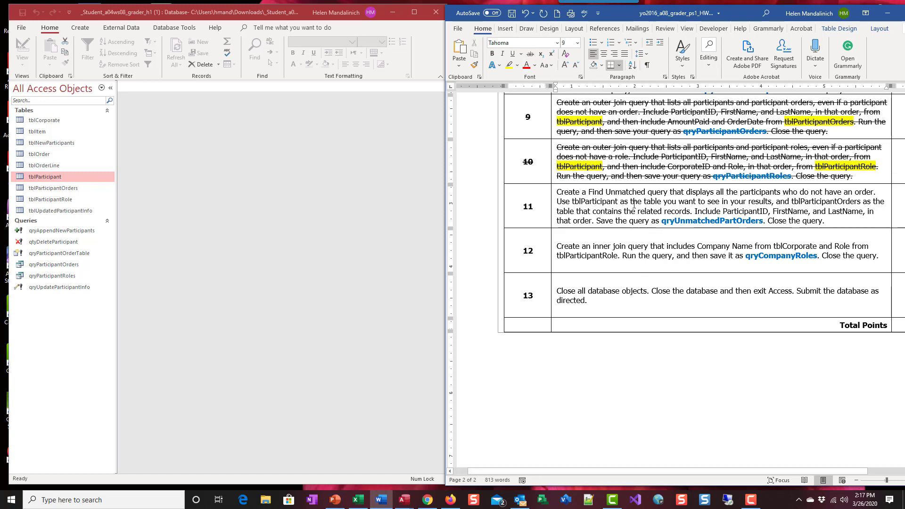